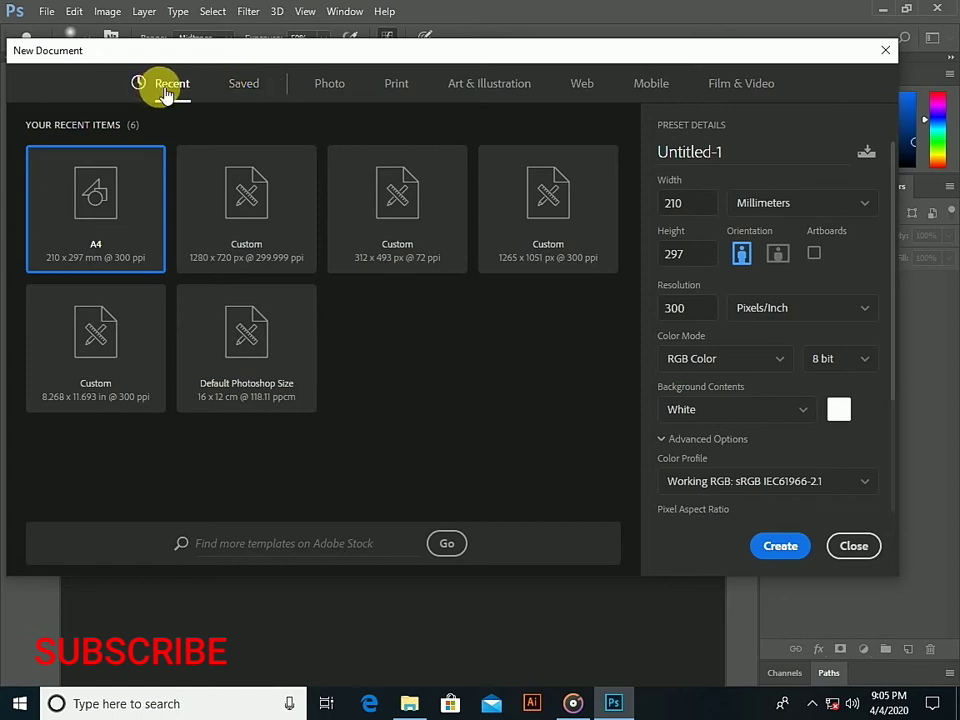
Examine the blank document presets for Photo, Print, Art & Illustration, Web and Mobile
left_click(318, 86)
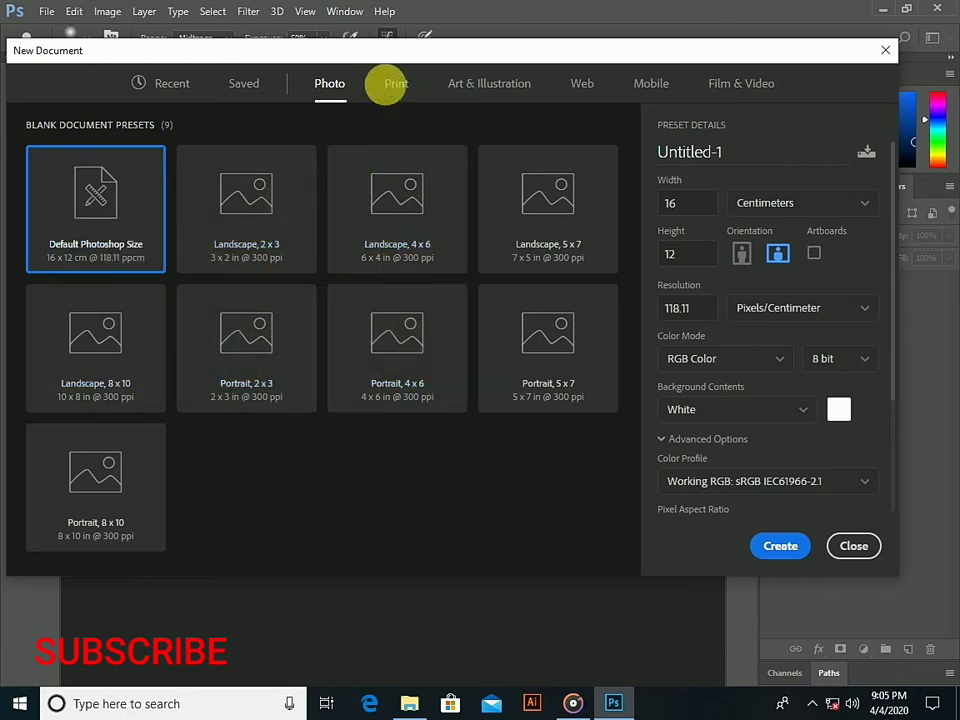
left_click(395, 83)
scroll(499, 235, "down", 2)
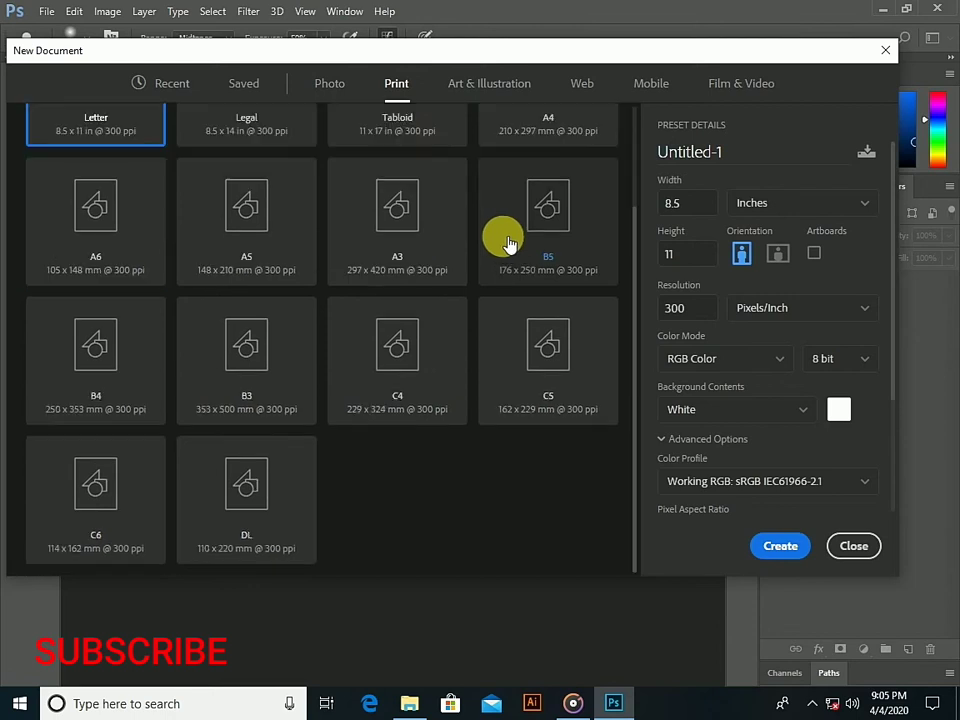
scroll(480, 245, "up", 2)
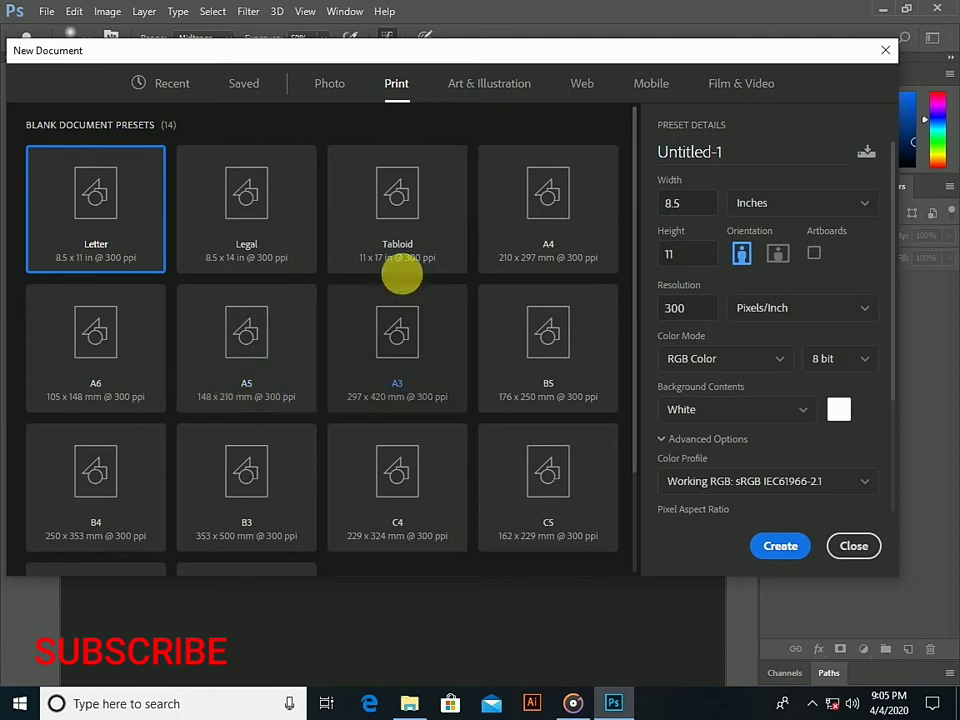
scroll(521, 390, "down", 2)
scroll(521, 390, "up", 2)
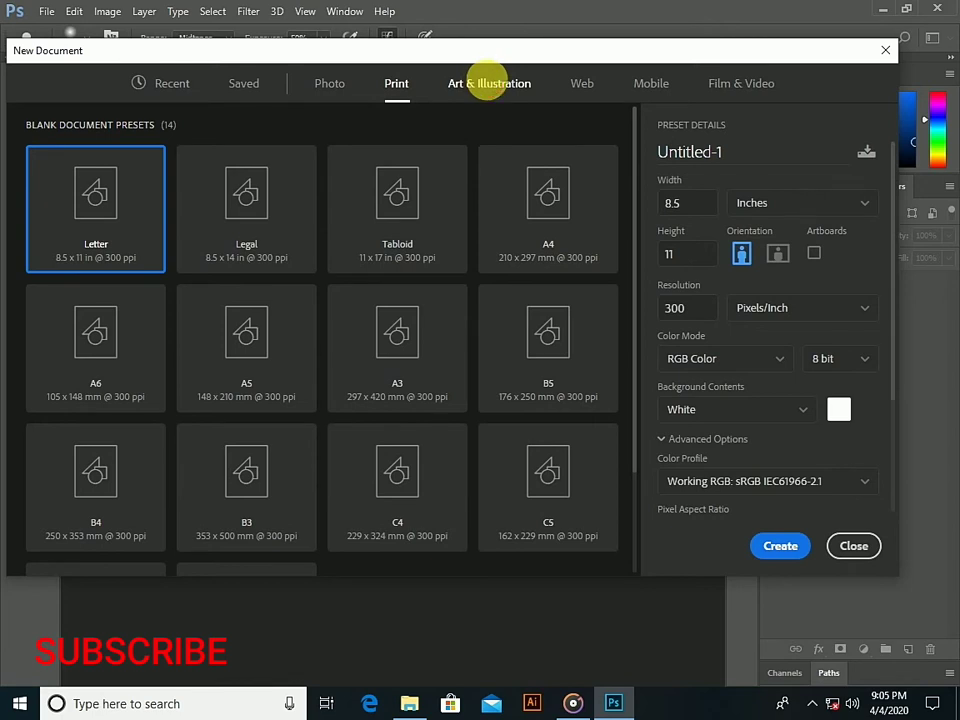
left_click(489, 83)
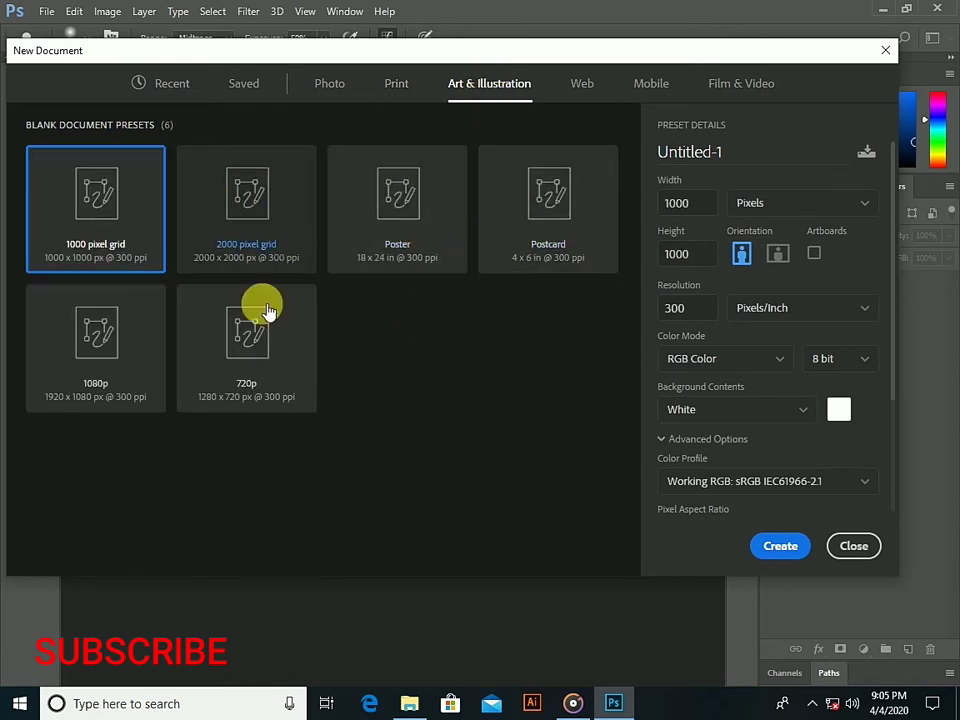
left_click(578, 88)
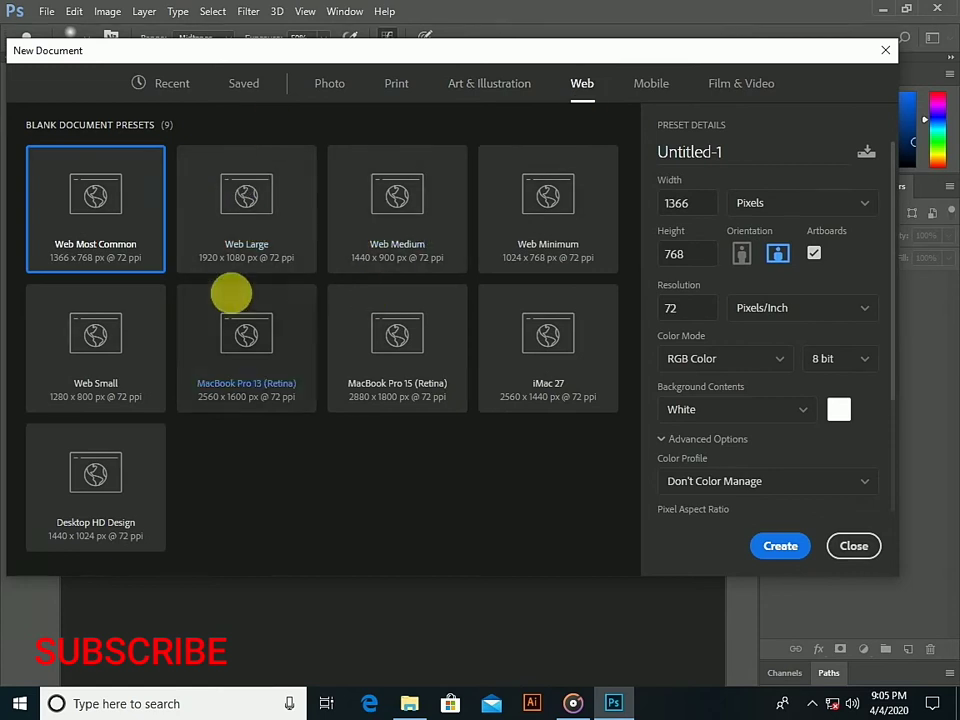
left_click(661, 82)
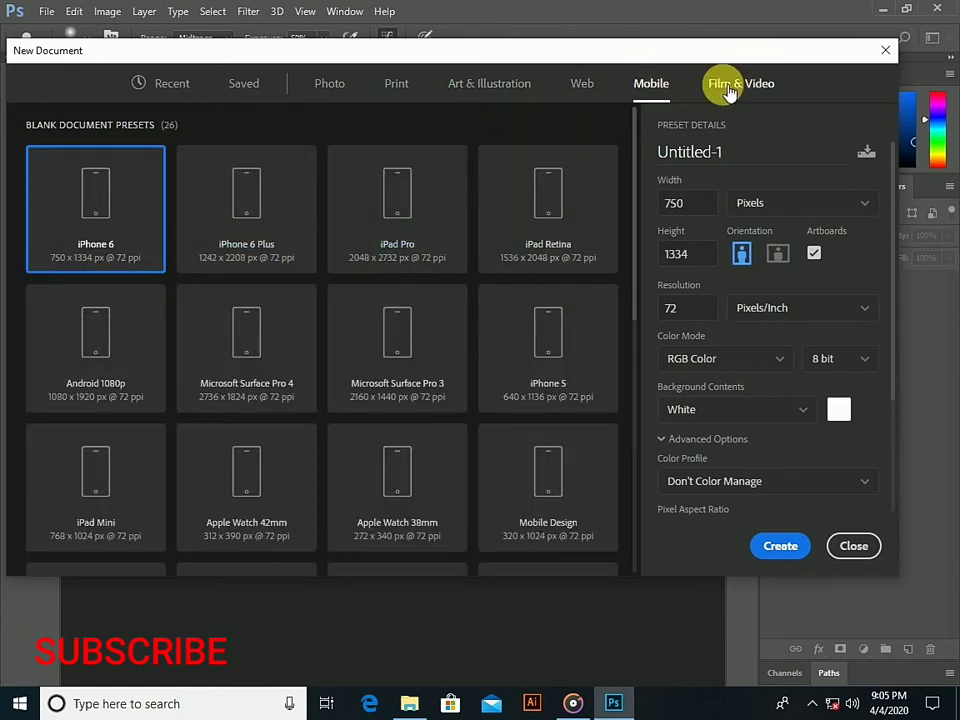
Choose the A4 print preset for the new document and set its unit to Inches
left_click(398, 85)
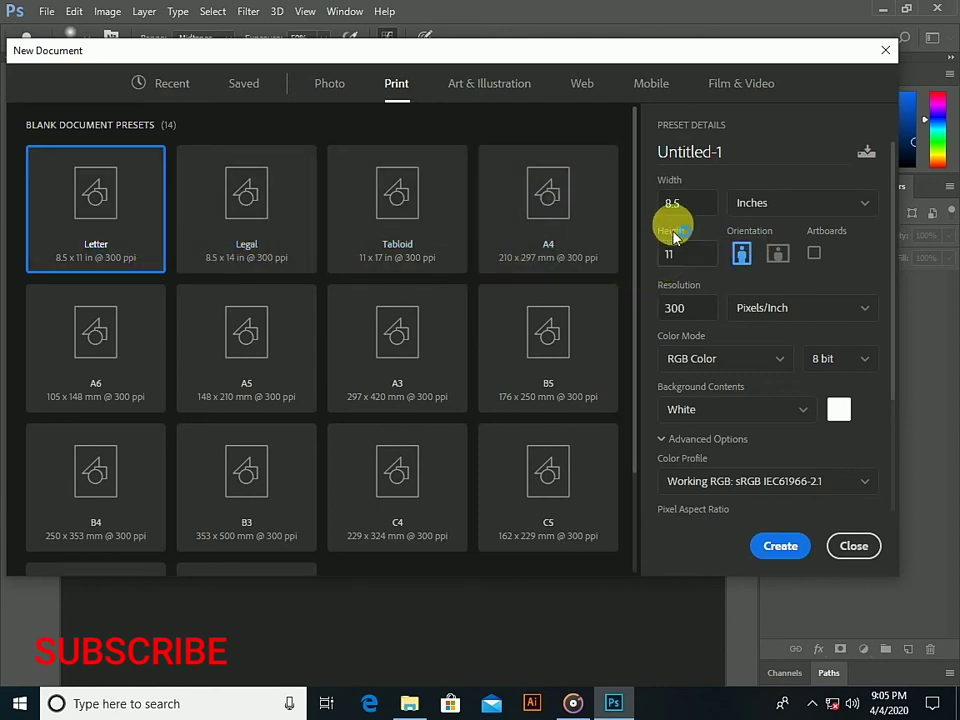
left_click(588, 210)
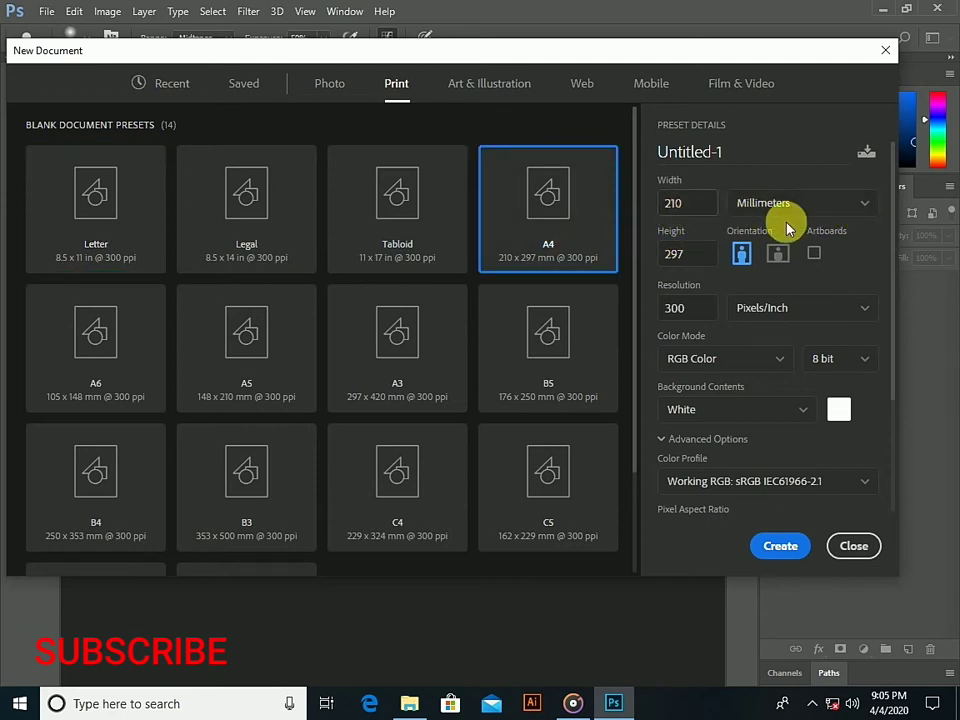
left_click(870, 205)
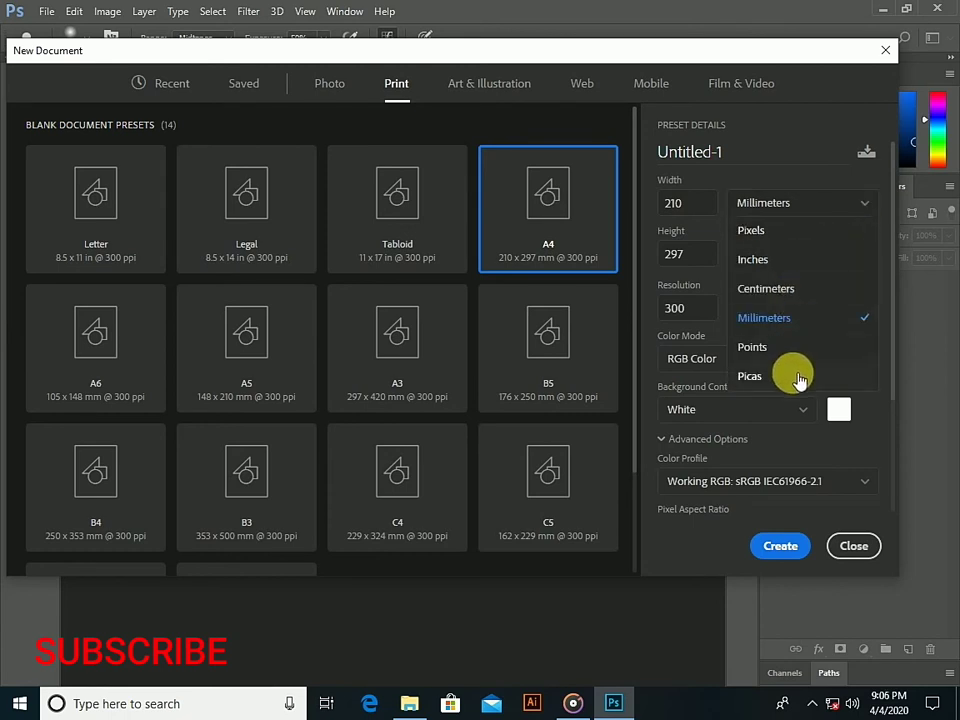
left_click(776, 259)
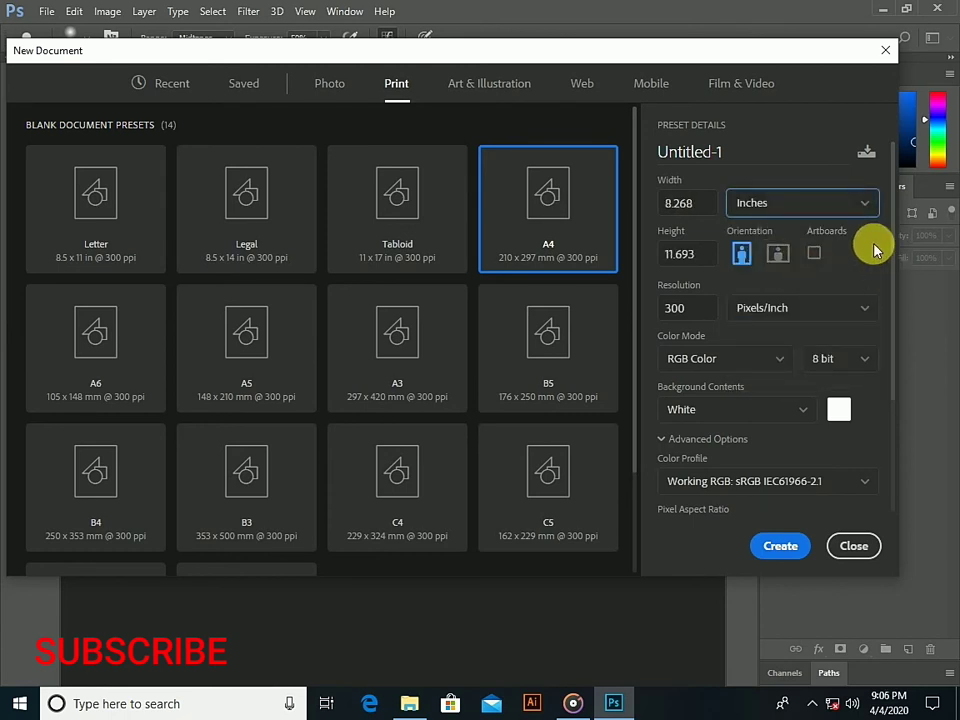
left_click(863, 203)
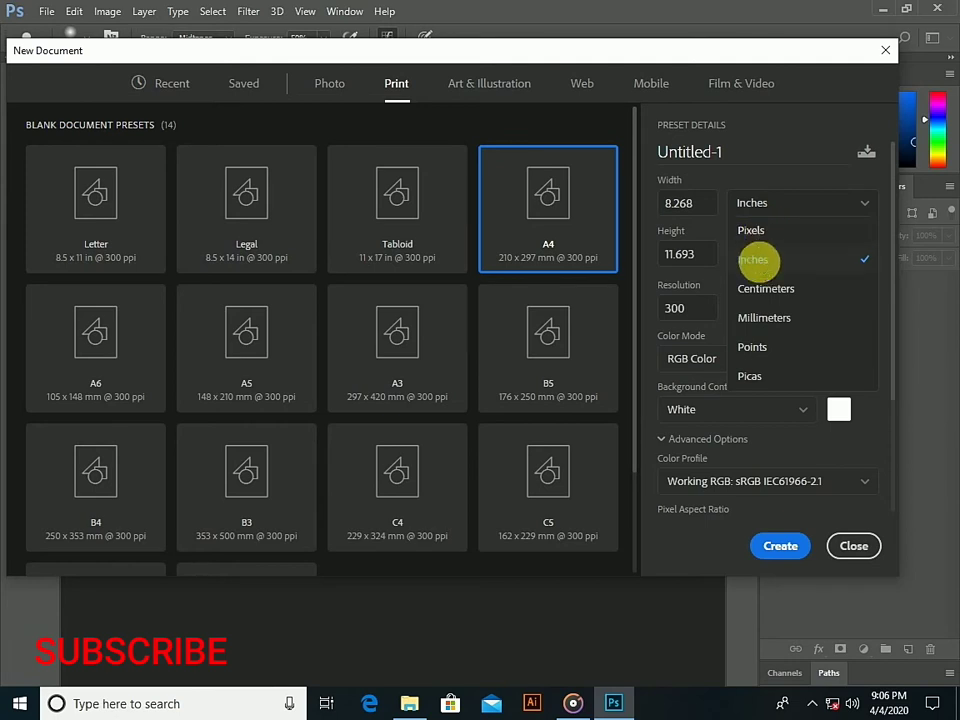
left_click(762, 262)
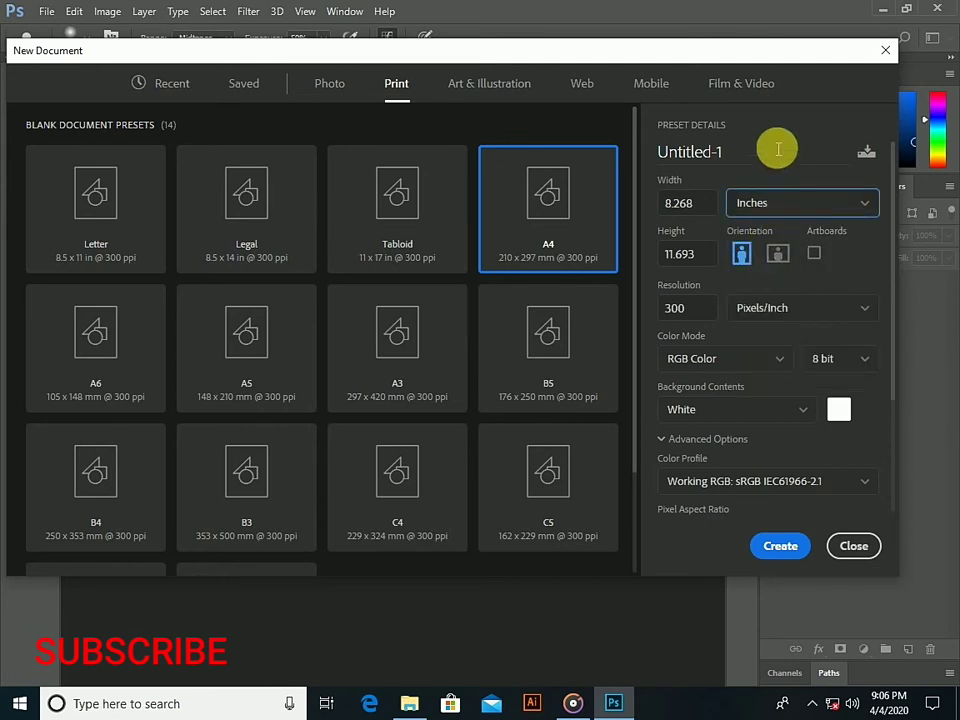
Create the A4 document under the name "haque" and close it
left_click(722, 150)
double_click(722, 150)
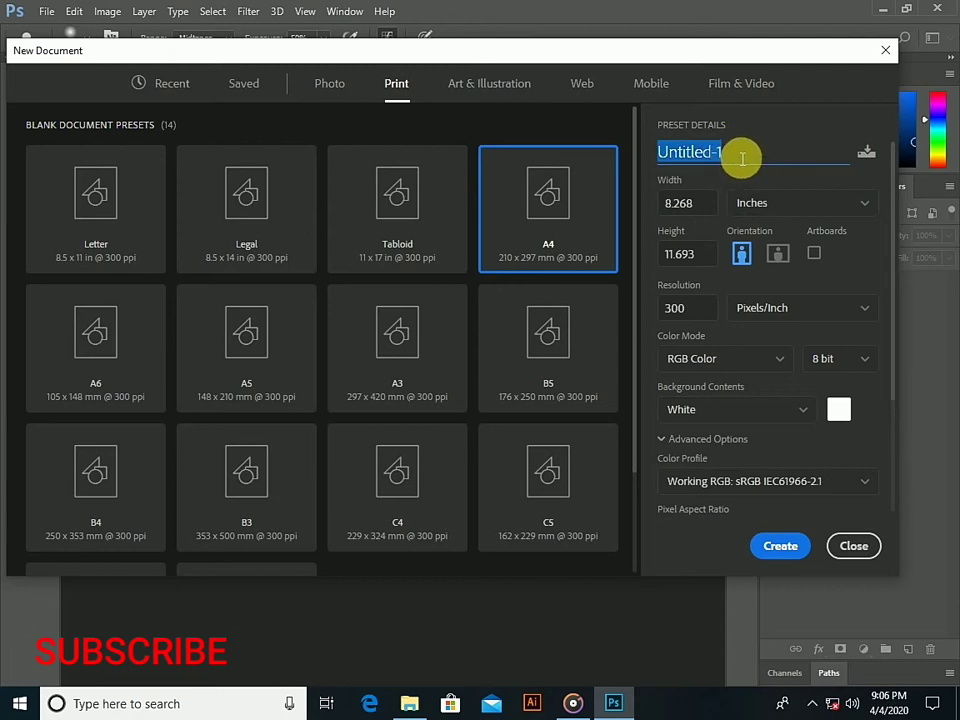
left_click(742, 158)
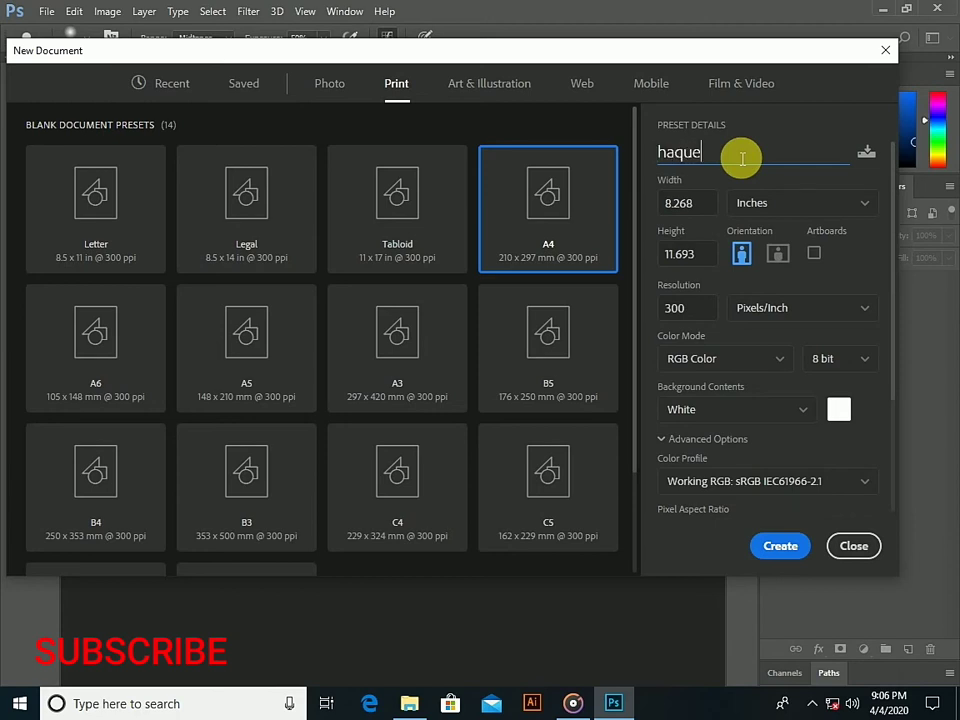
type("haque")
key("Return")
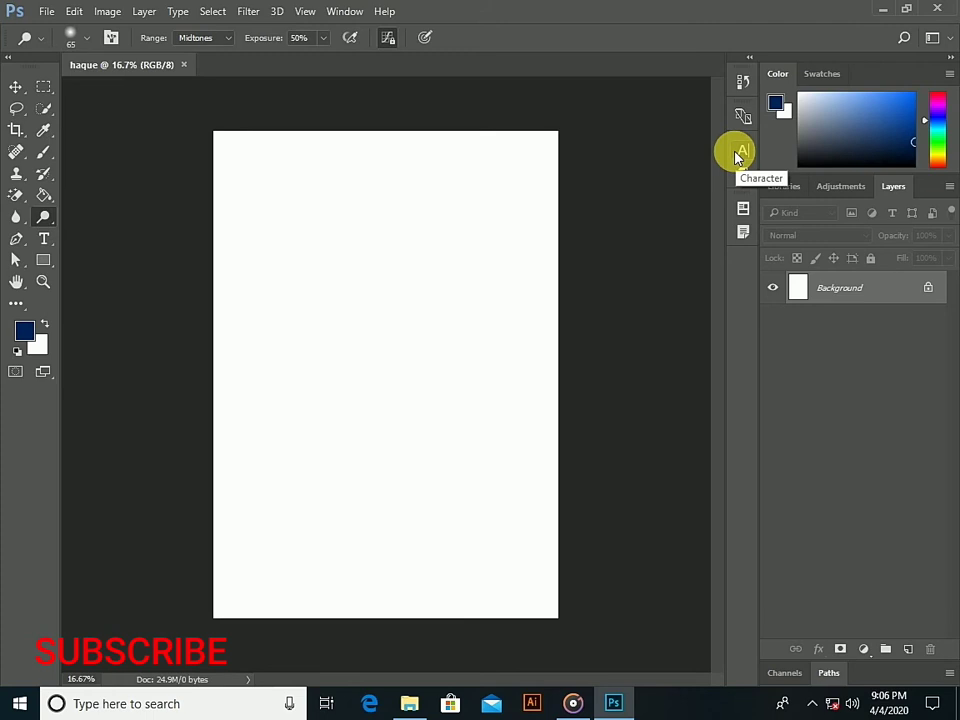
left_click(183, 64)
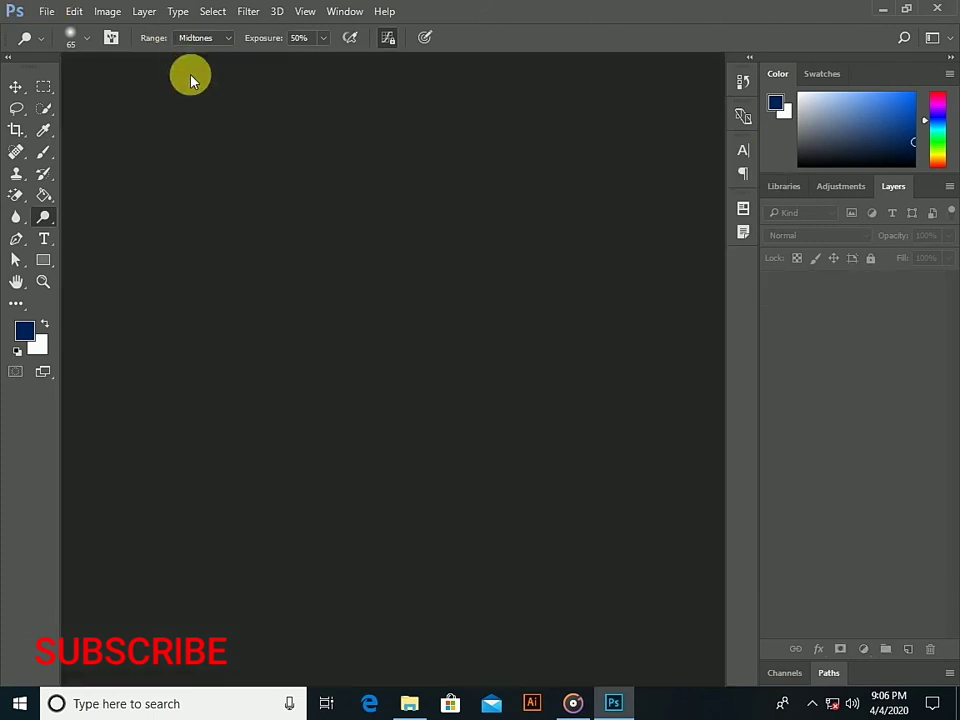
Start a new document from the A4 print preset and name it "haque teach"
left_click(46, 13)
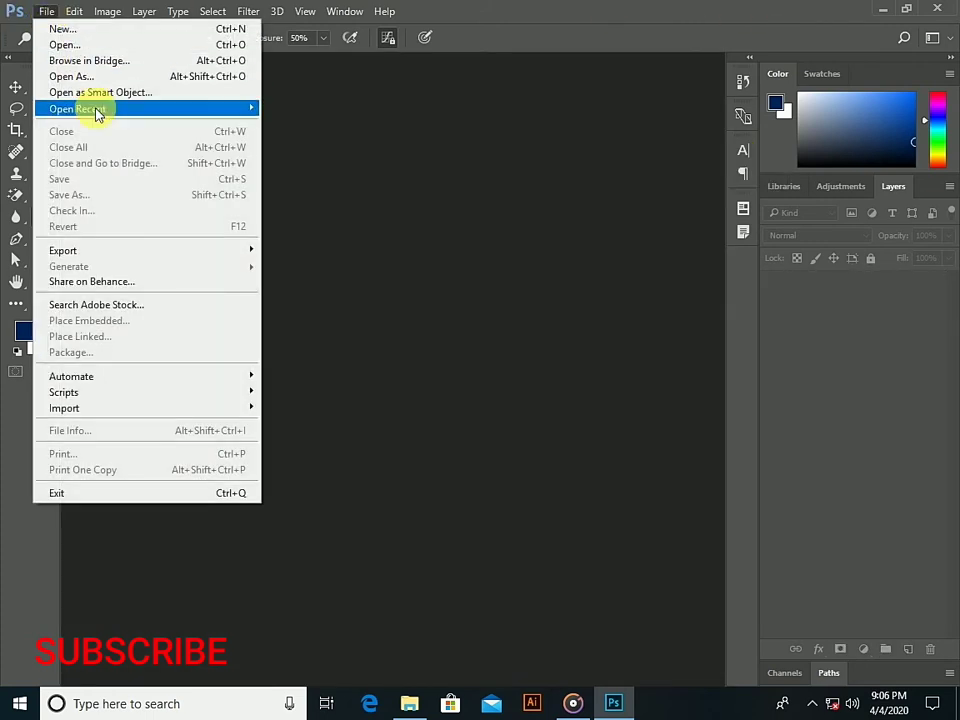
left_click(95, 32)
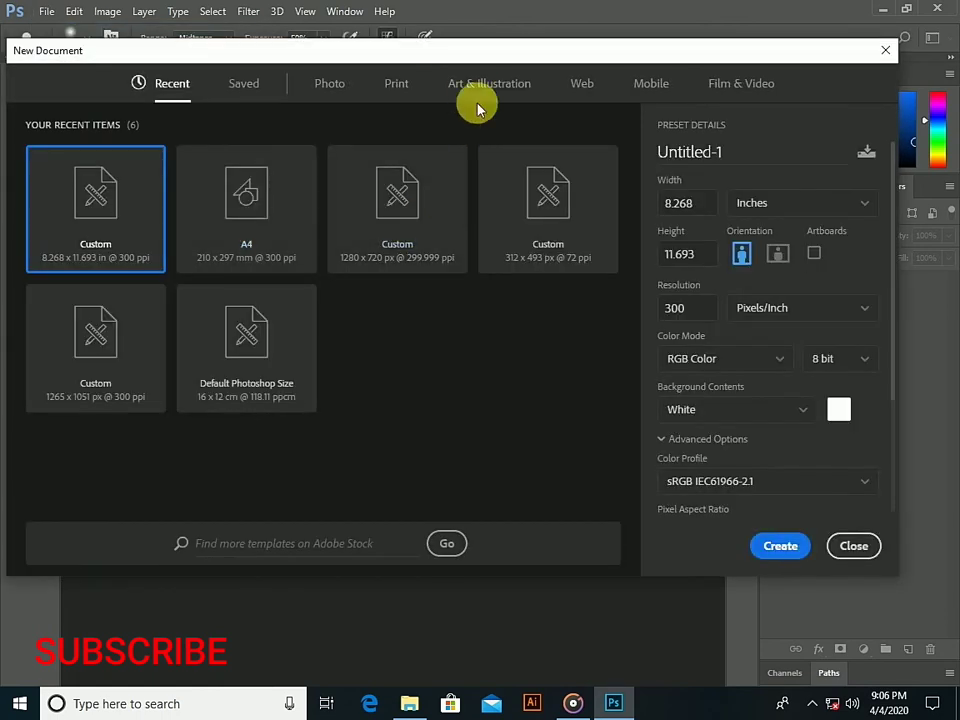
left_click(397, 88)
left_click(522, 206)
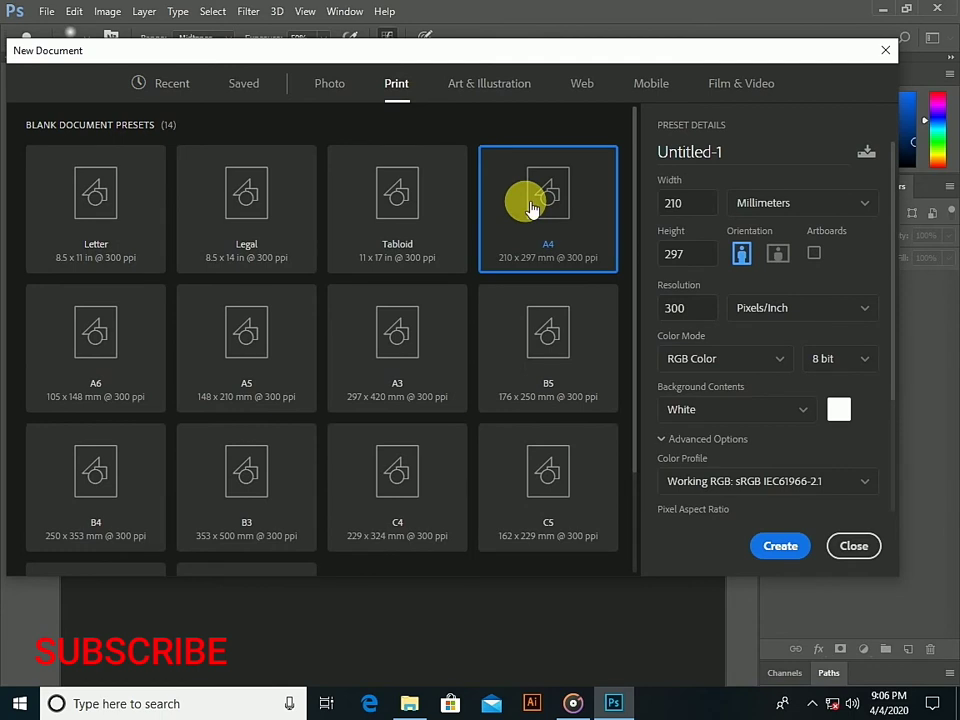
left_click(731, 160)
key("BackSpace")
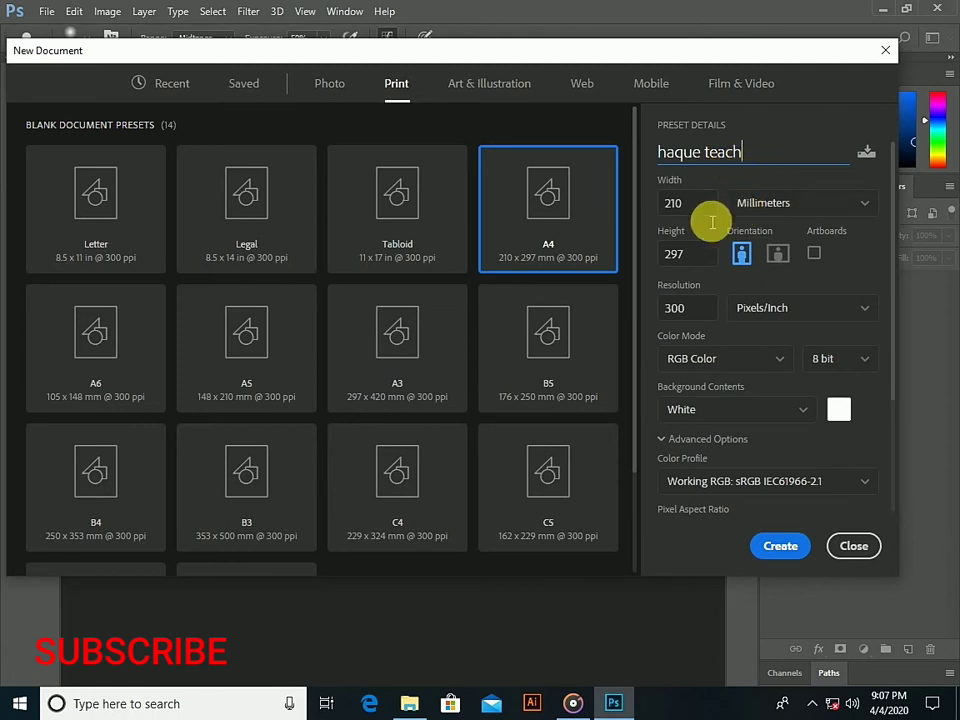
Set the new document's unit to Inches and, after trying landscape, its orientation to portrait
left_click(863, 203)
left_click(770, 268)
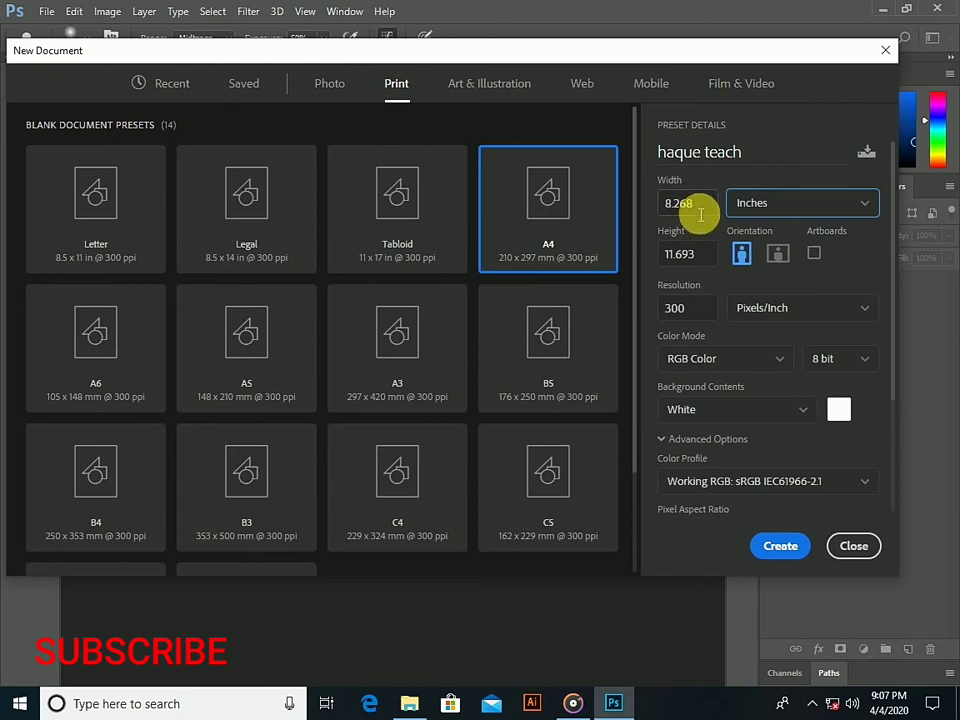
double_click(681, 210)
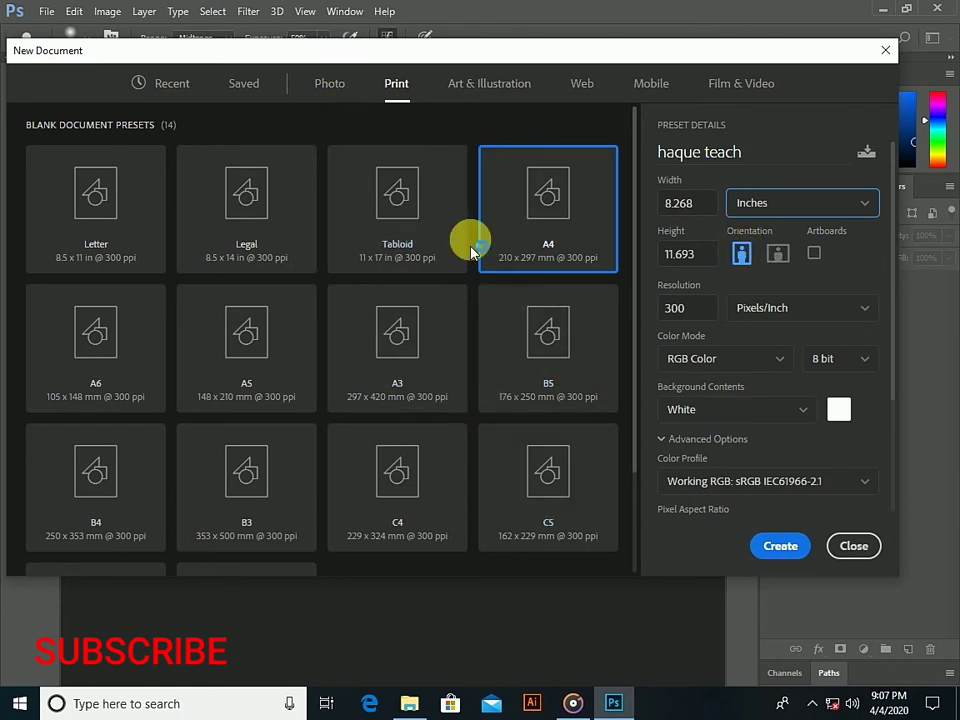
left_click(784, 255)
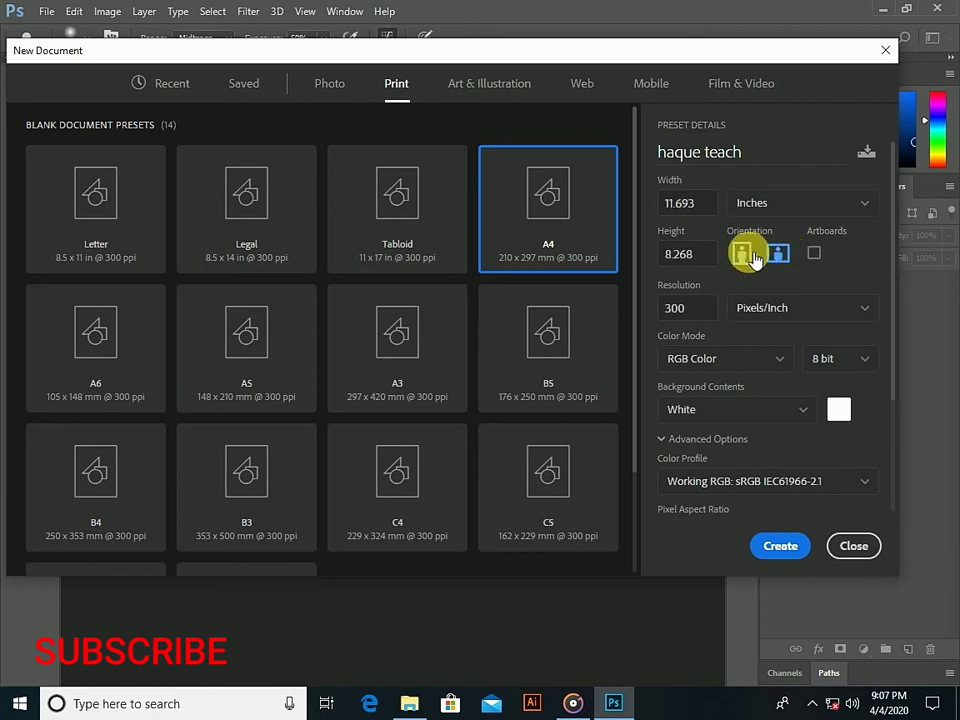
left_click(741, 255)
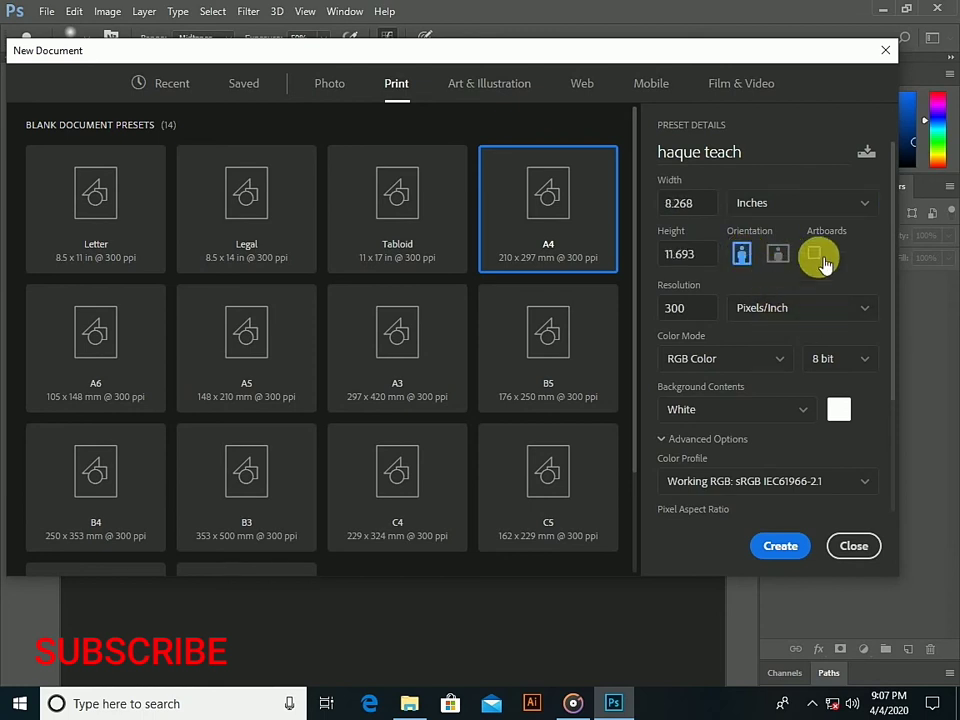
Select RGB Color as the new document's color mode
scroll(818, 262, "down", 3)
scroll(715, 210, "up", 3)
left_click(783, 360)
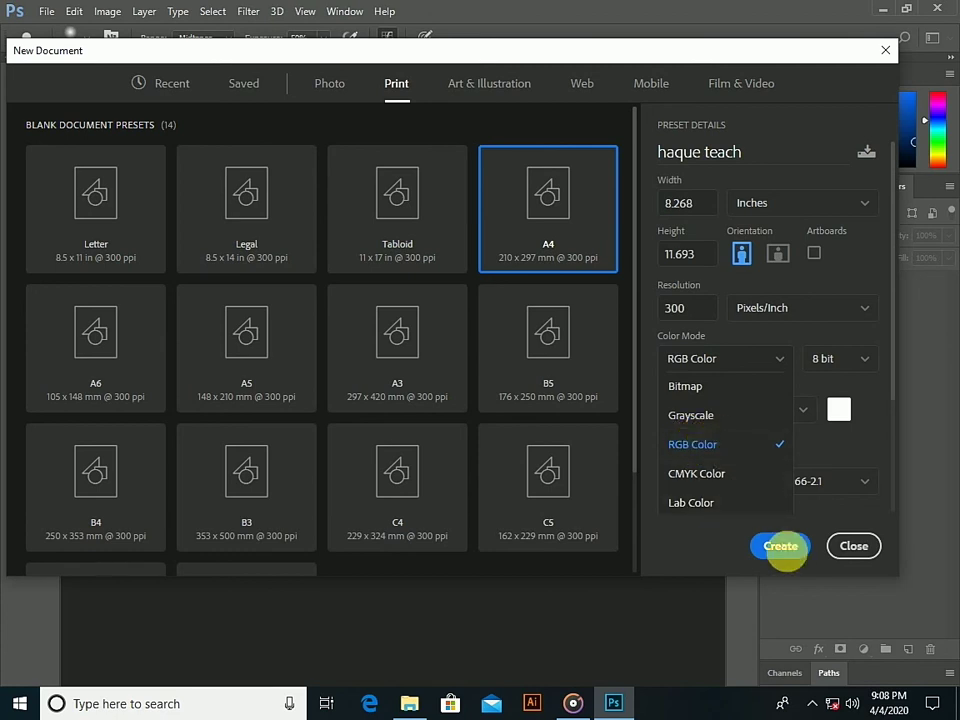
left_click(715, 448)
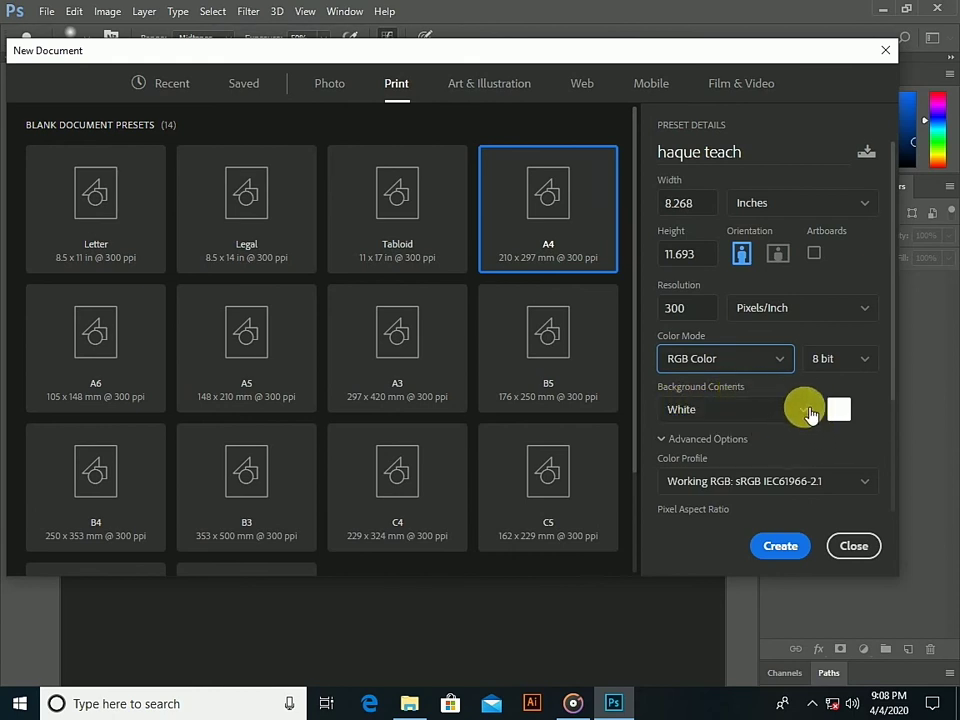
Try Background Color as the background contents and sample a custom shade in the color picker without applying it
left_click(803, 409)
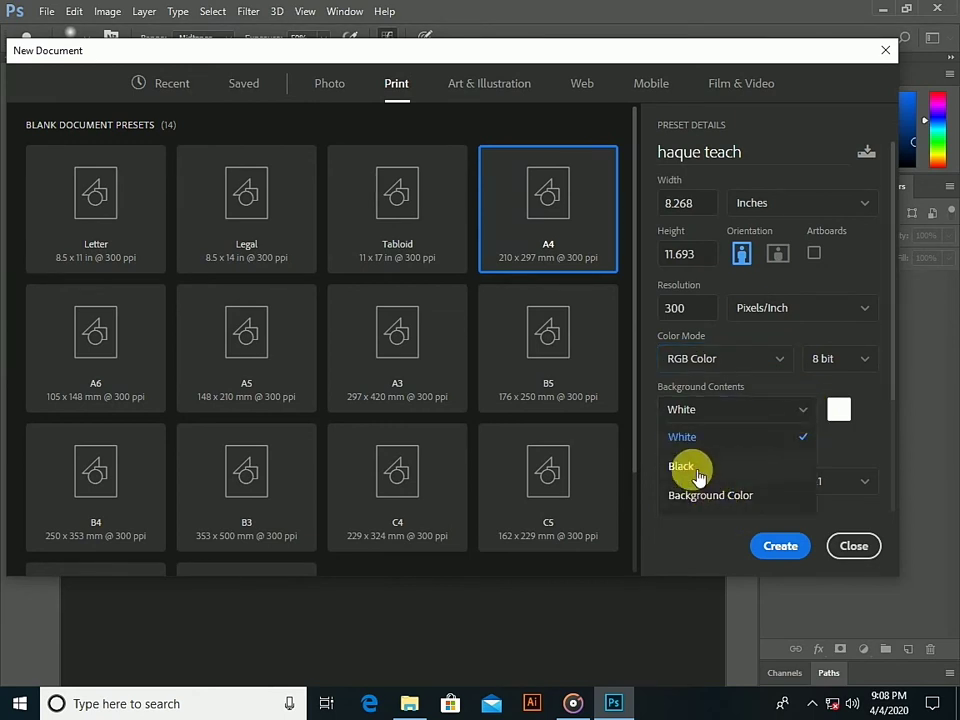
left_click(748, 500)
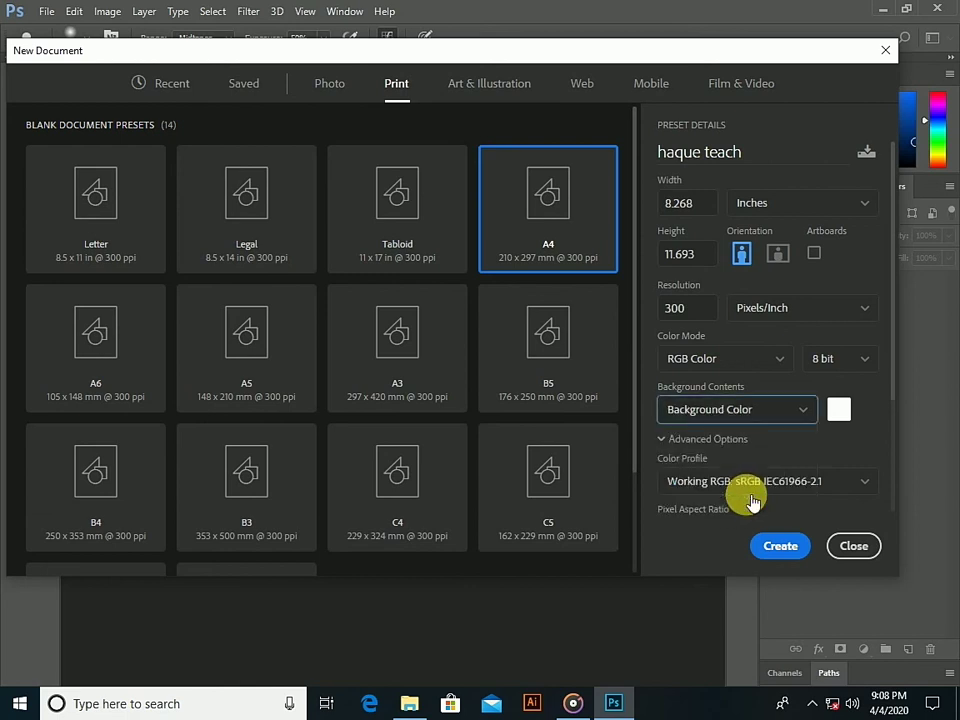
left_click(838, 408)
mouse_move(479, 259)
left_mouse_down()
mouse_move(418, 199)
mouse_move(390, 227)
mouse_move(446, 309)
mouse_move(526, 294)
mouse_move(536, 238)
mouse_move(553, 237)
left_mouse_up()
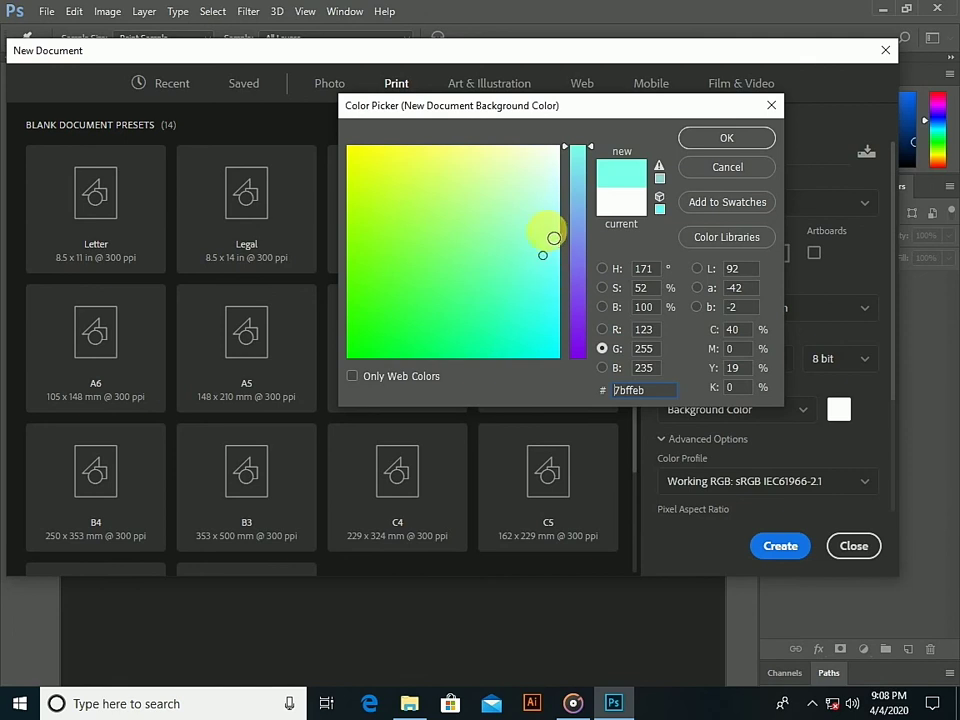
left_click(741, 167)
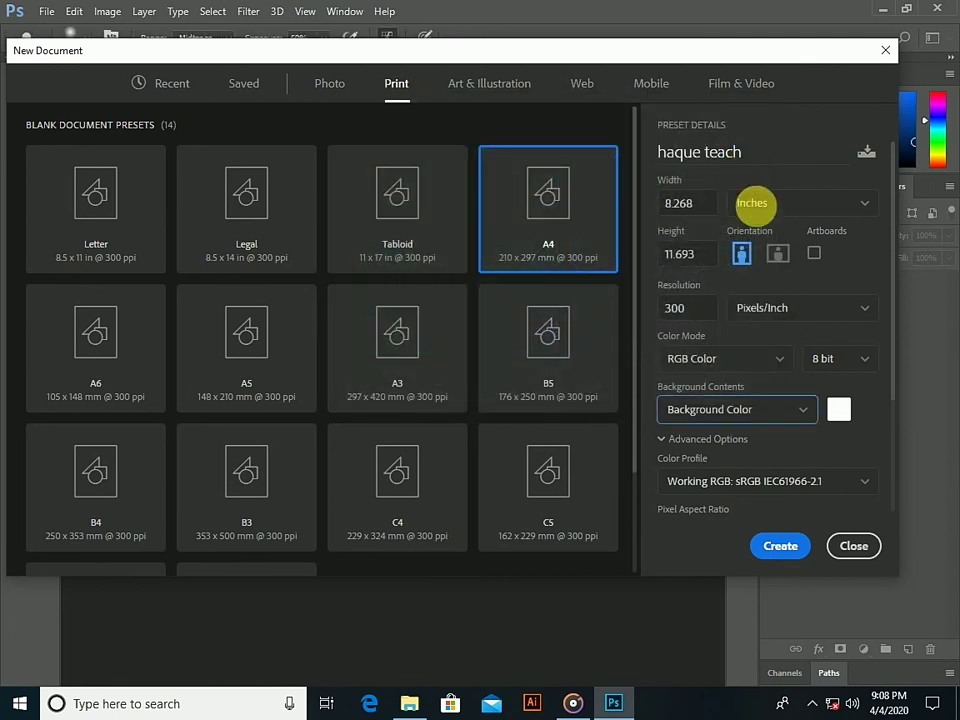
left_click(858, 481)
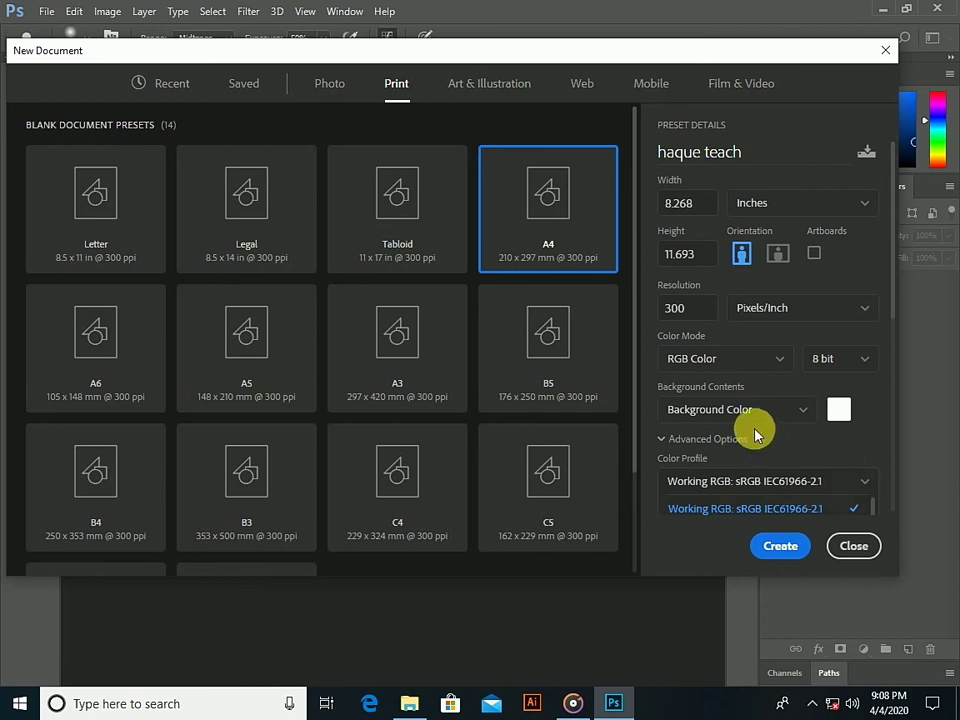
Set the background contents to White and create the document
left_click(803, 407)
left_click(705, 439)
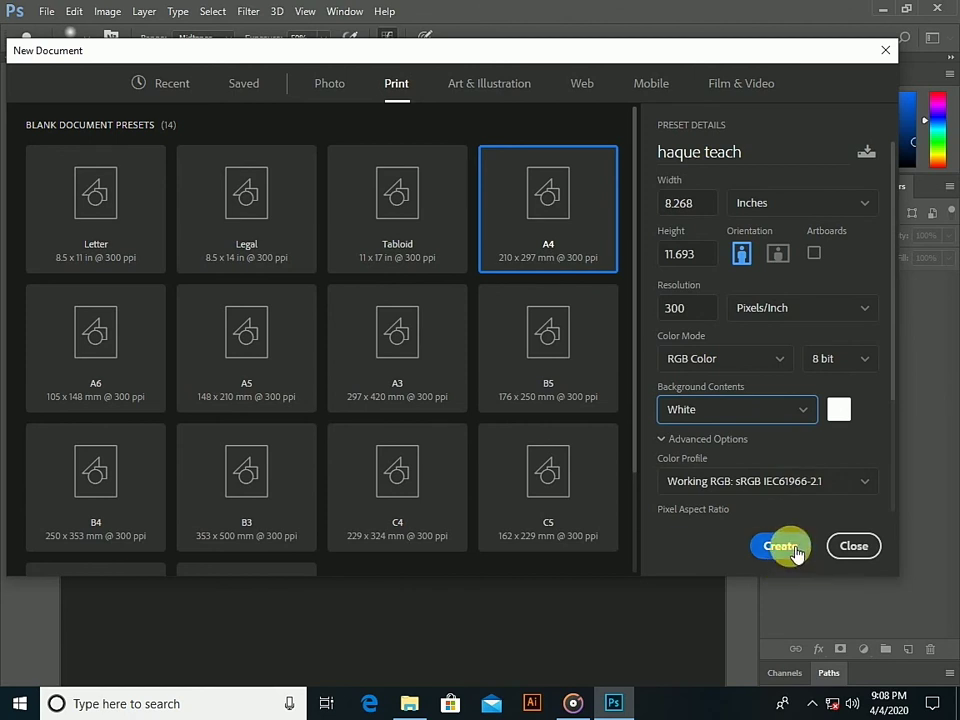
left_click(782, 546)
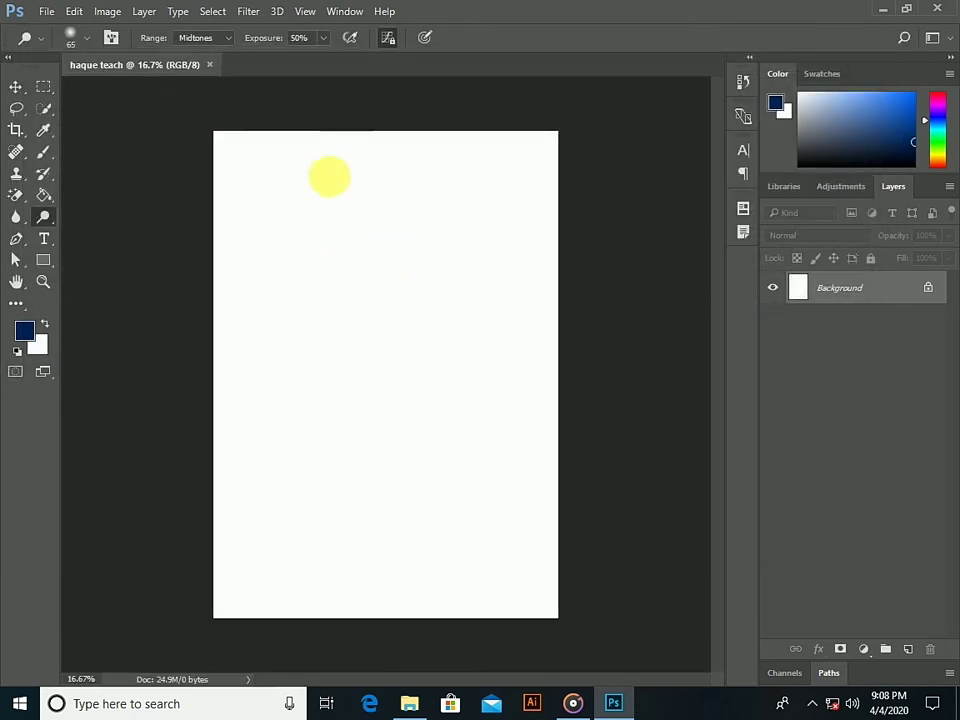
Activate the Move tool and switch to the Eraser tool
left_click(17, 87)
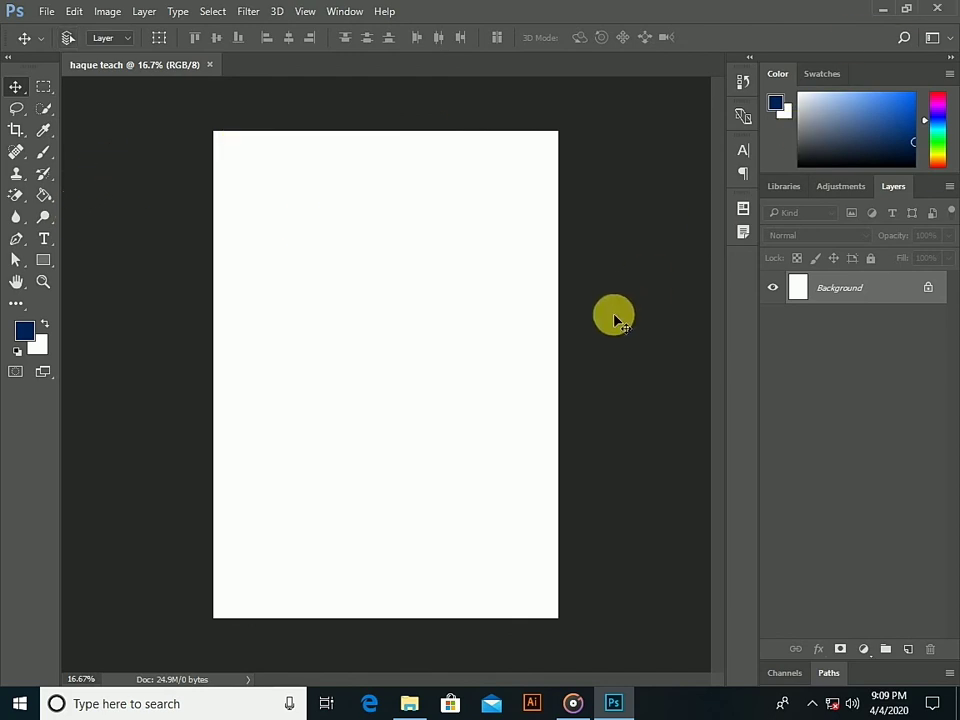
key("e")
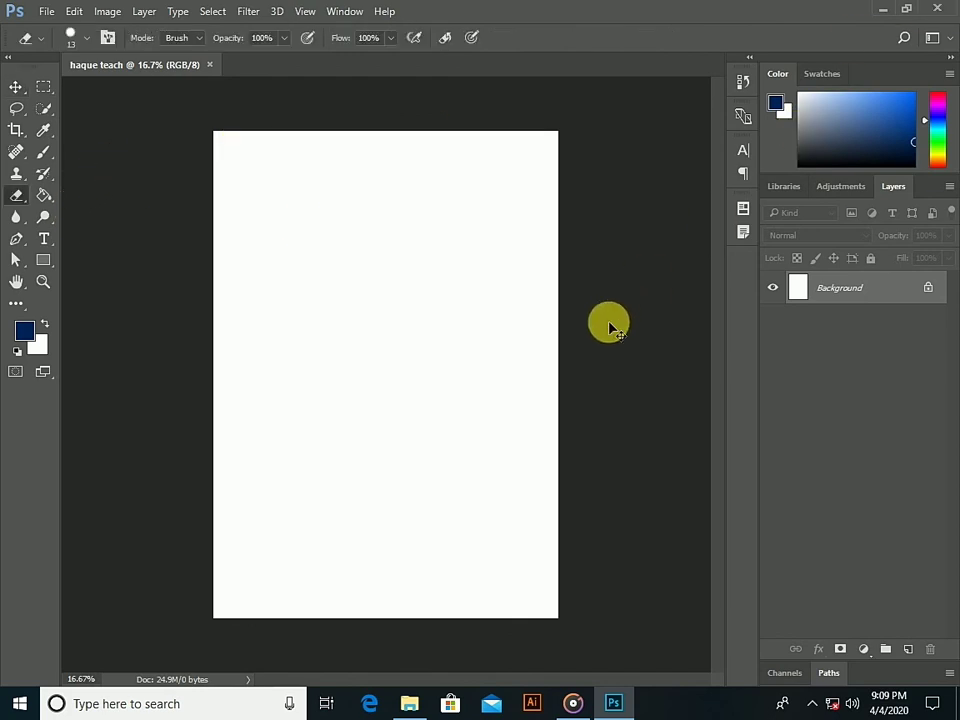